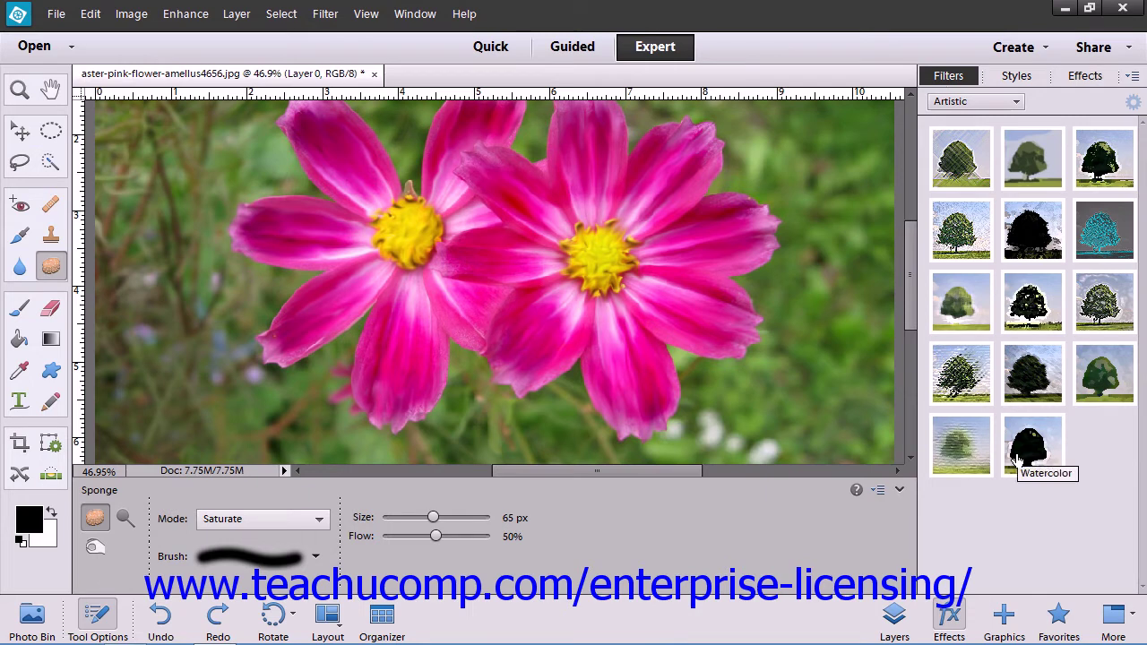
- Browse the Distort and Texture filter categories, ending with the Artistic filters shown
left_click(1015, 104)
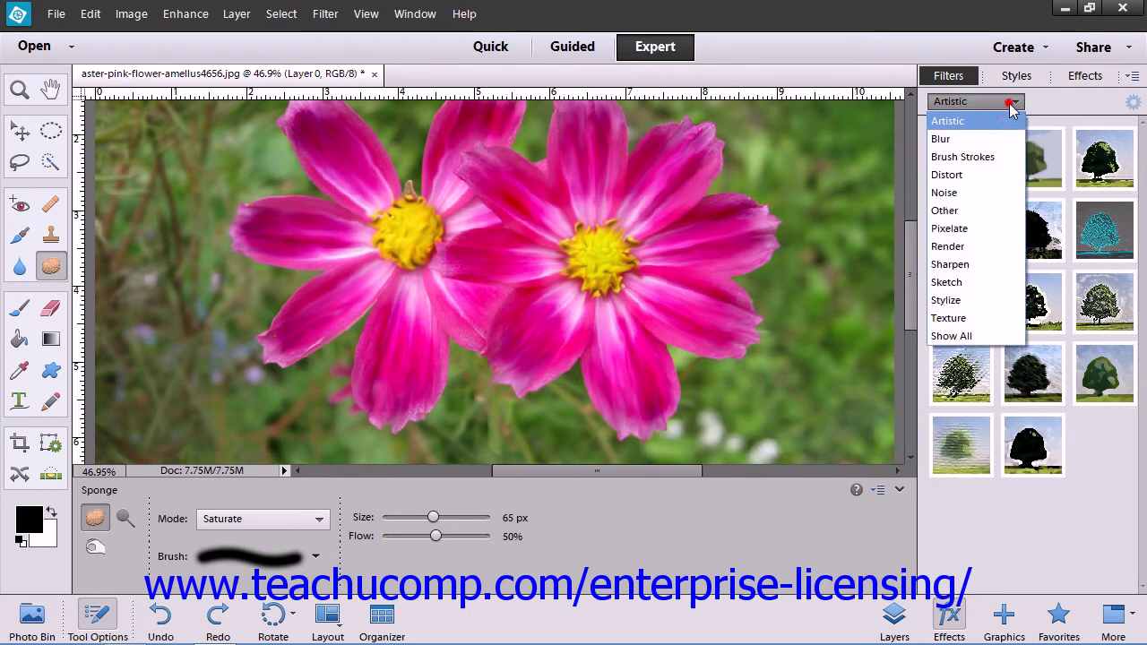
left_click(995, 176)
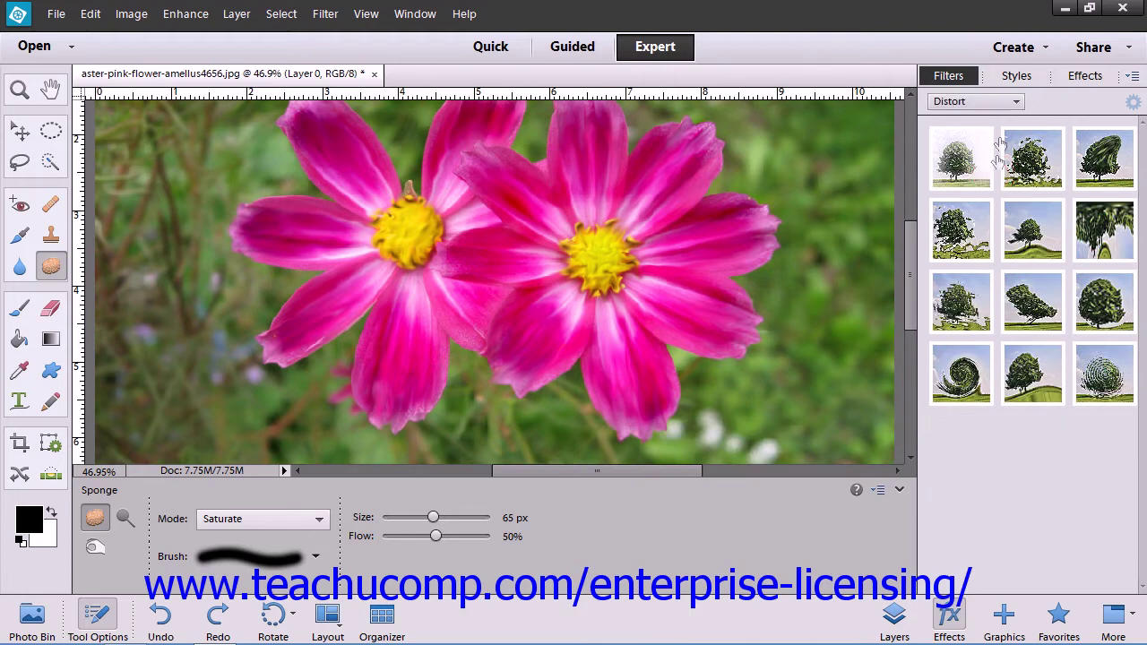
left_click(1013, 101)
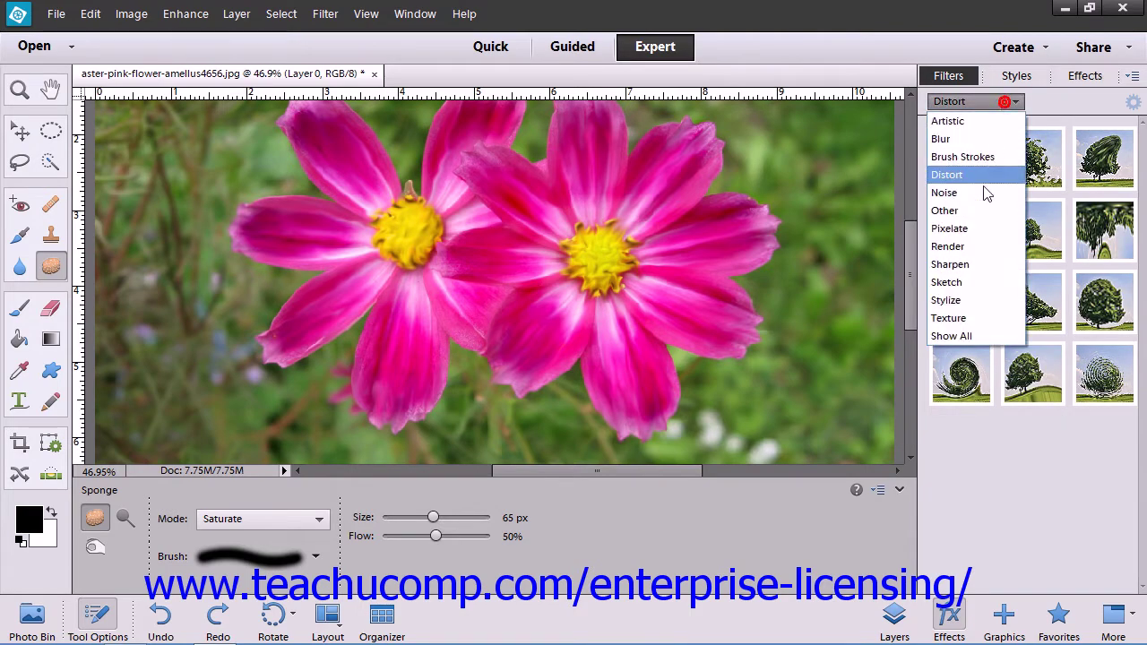
left_click(968, 317)
left_click(990, 104)
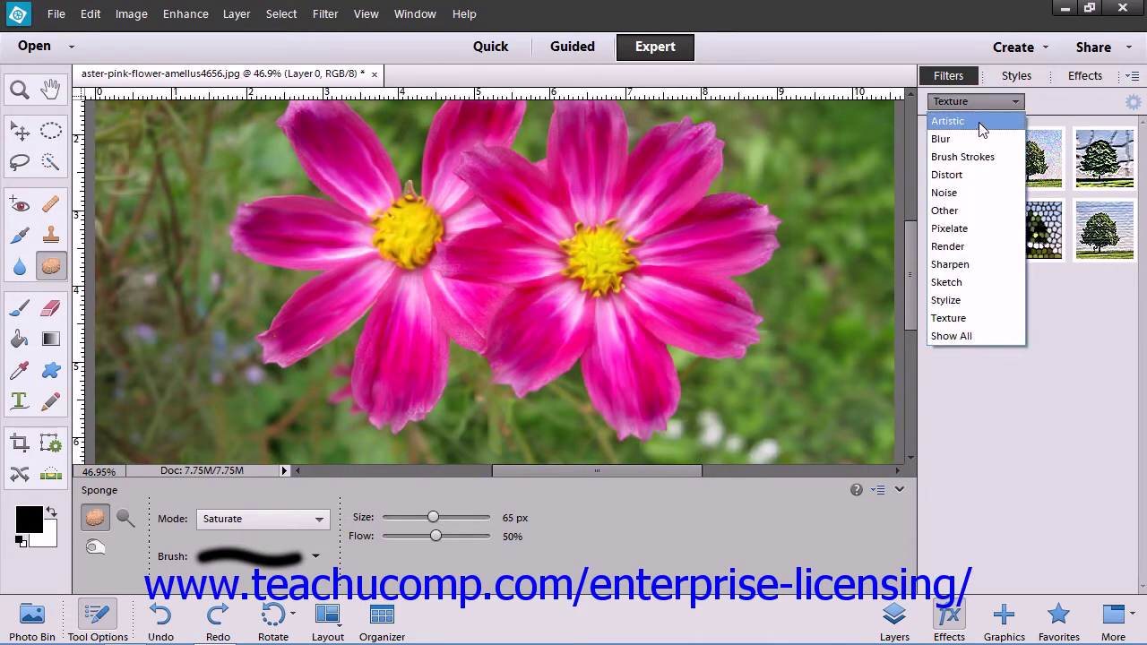
left_click(975, 116)
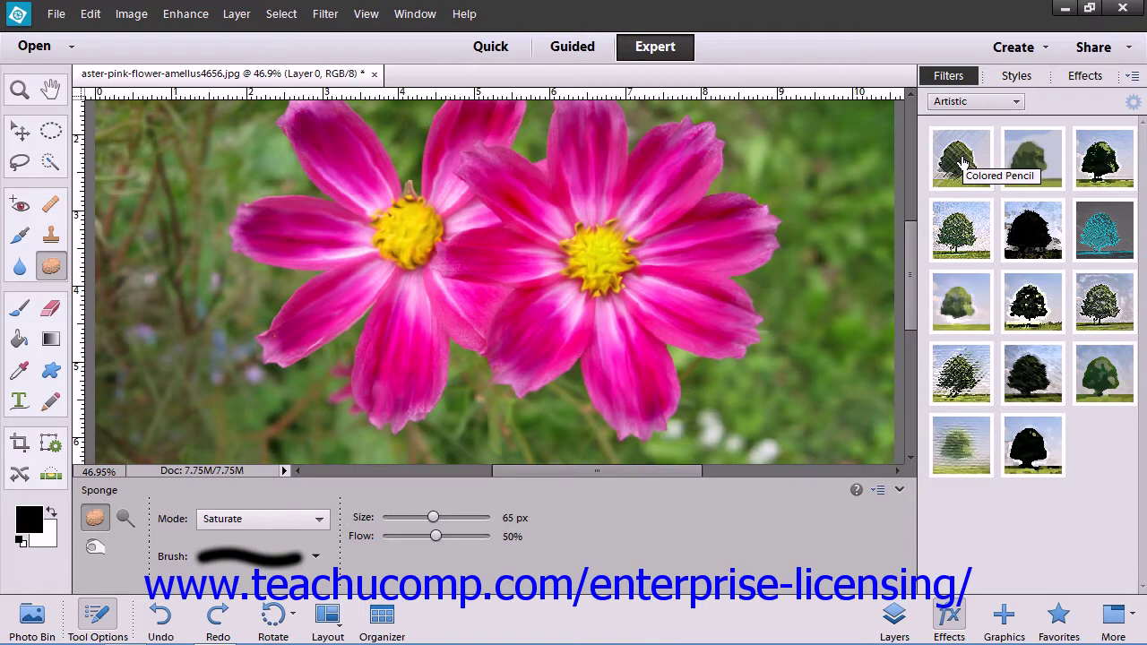
- Try the Colored Pencil and Smudge Stick filters on the flower photo one at a time, undoing each
left_click(963, 162)
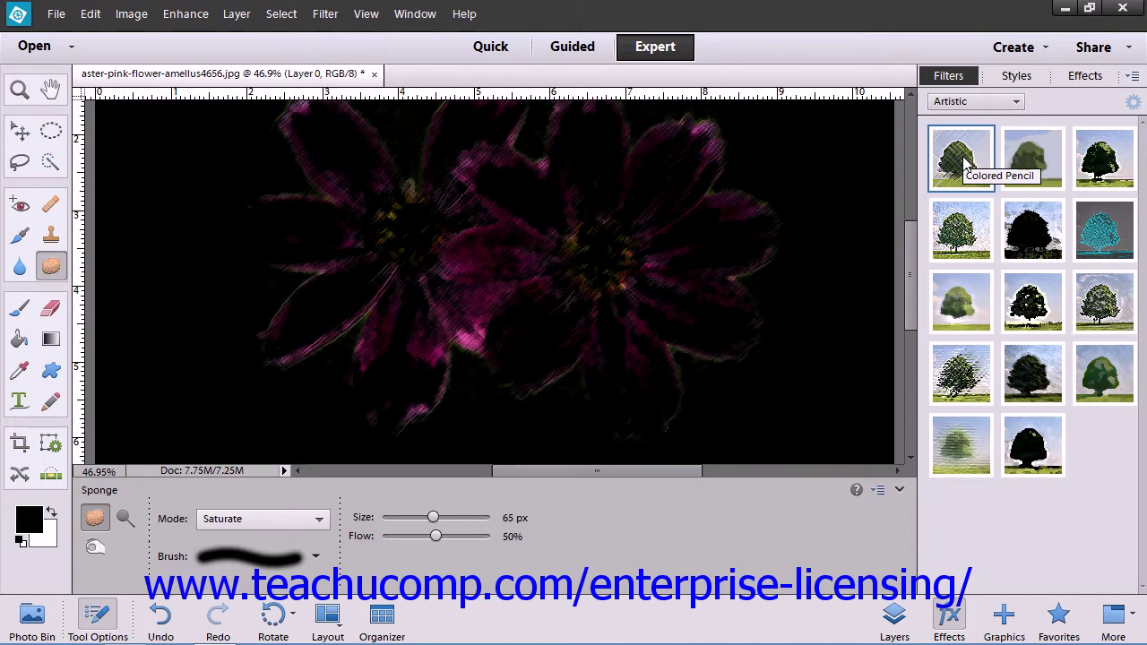
key("ctrl+z")
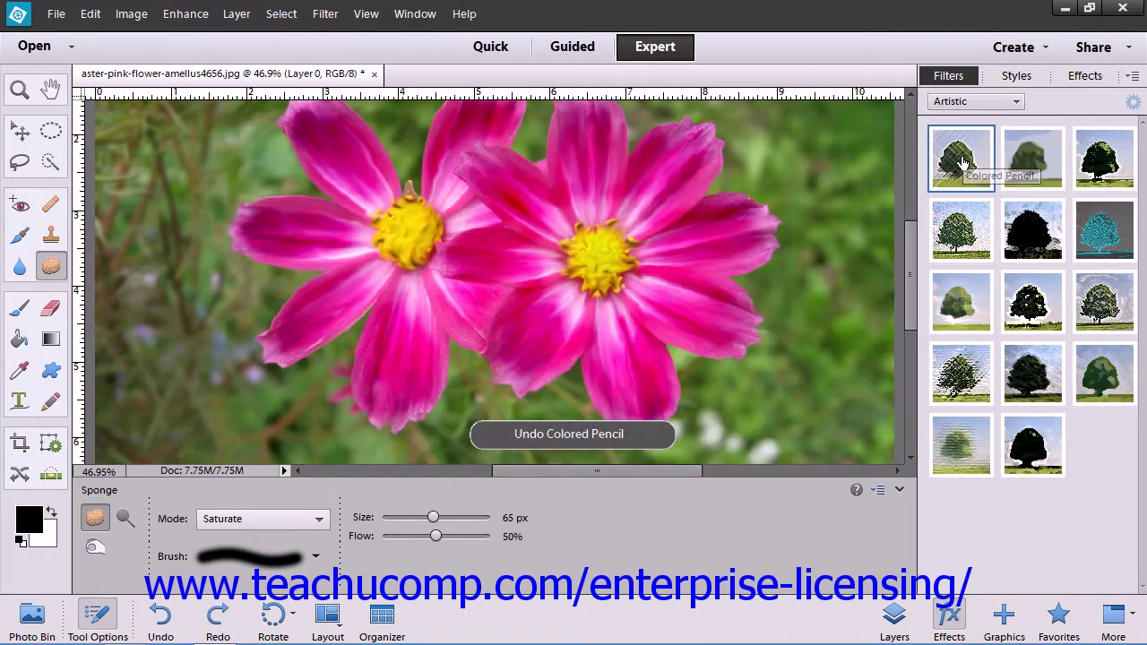
left_click(1024, 376)
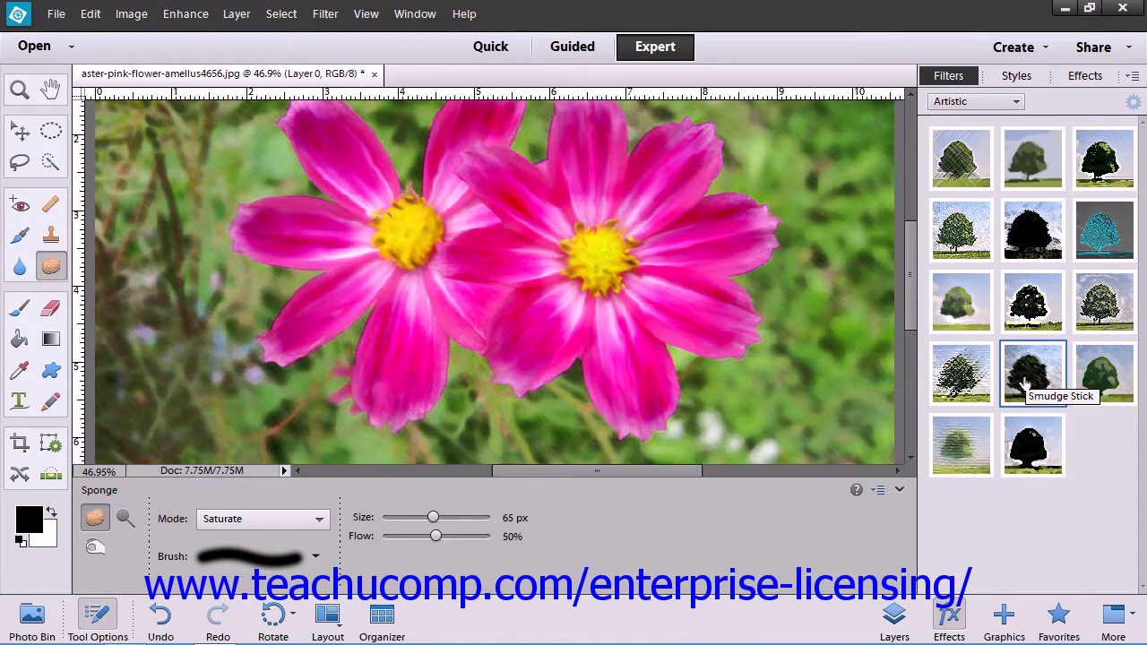
key("ctrl+z")
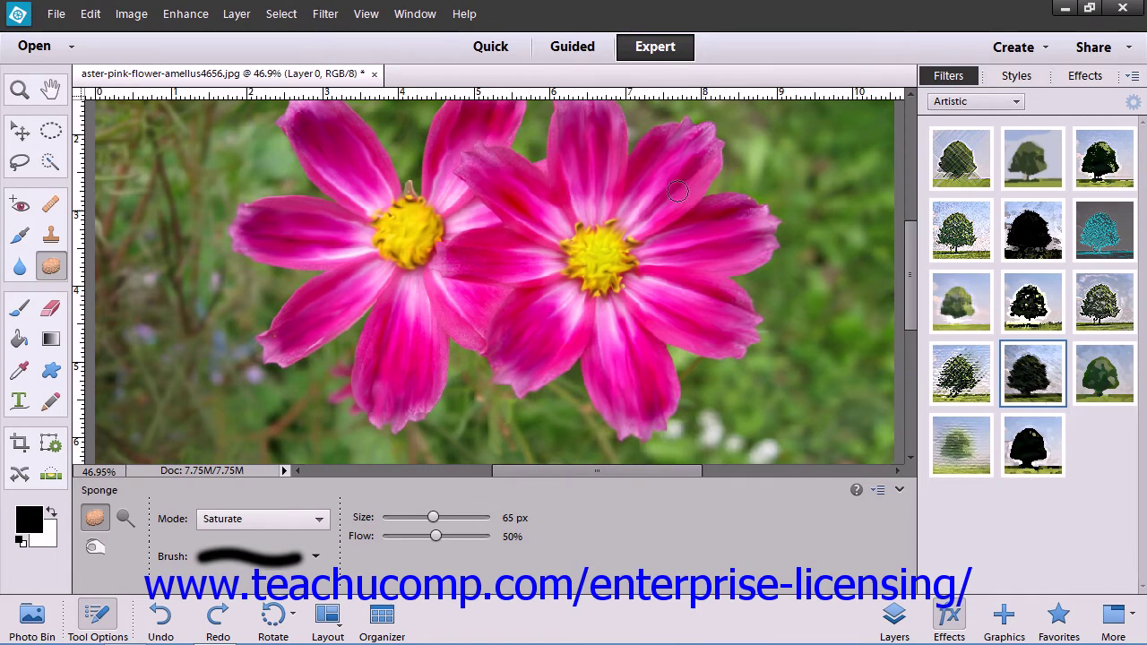
- Open the Filter Gallery for the flower photo and expand the Artistic filter category
left_click(325, 13)
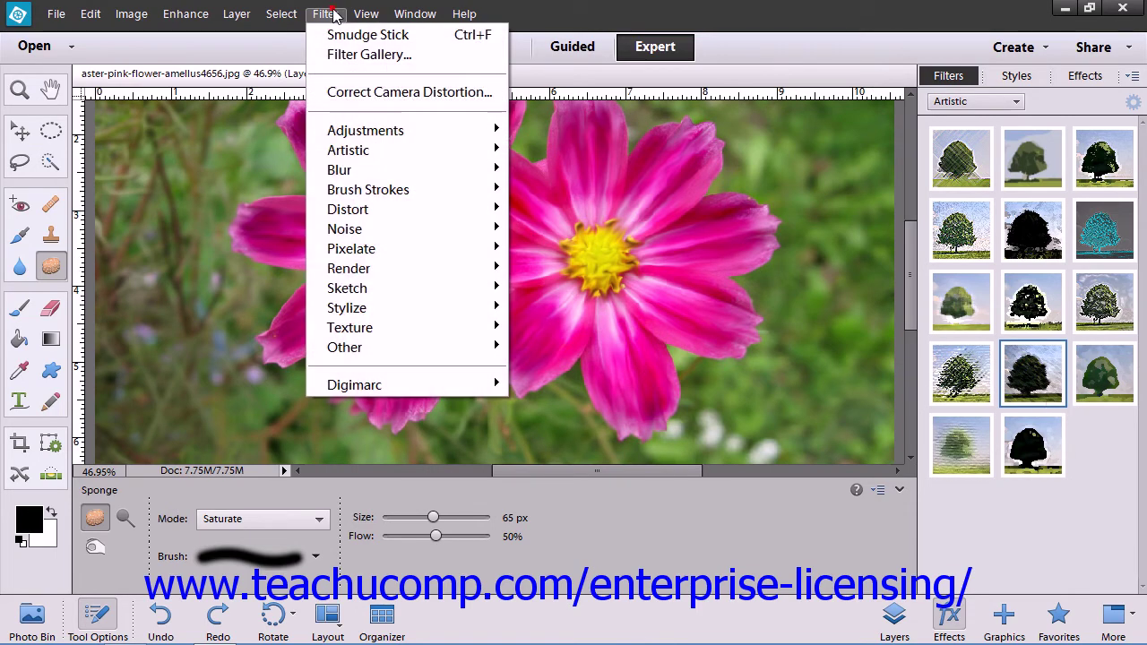
left_click(343, 56)
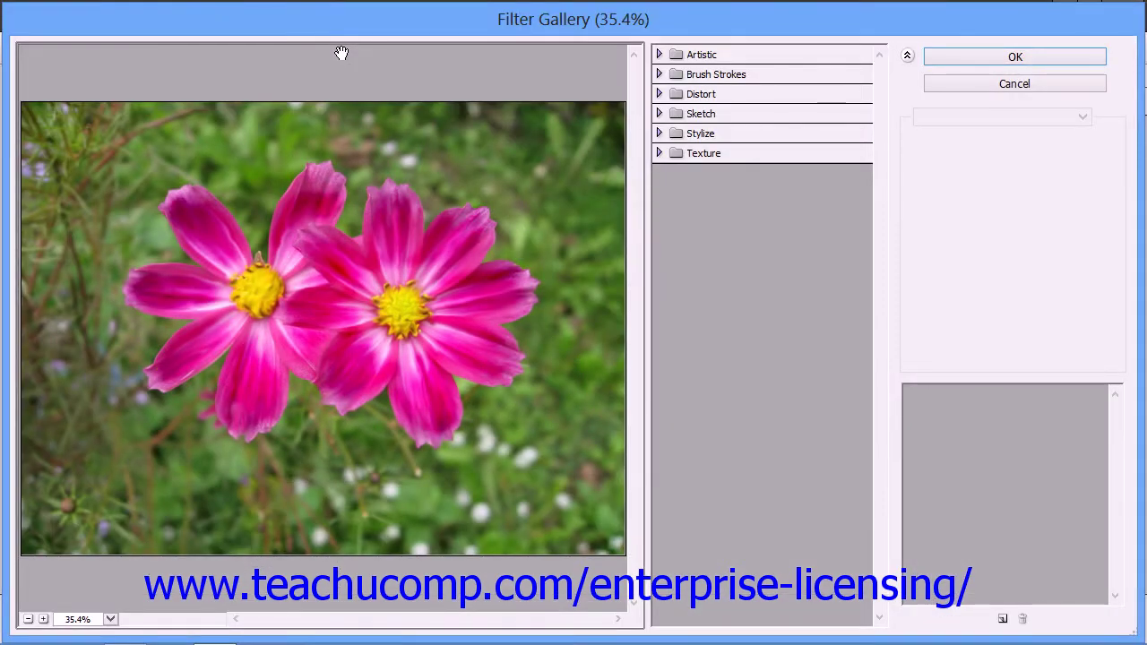
left_click(110, 619)
left_click(110, 620)
left_click(660, 54)
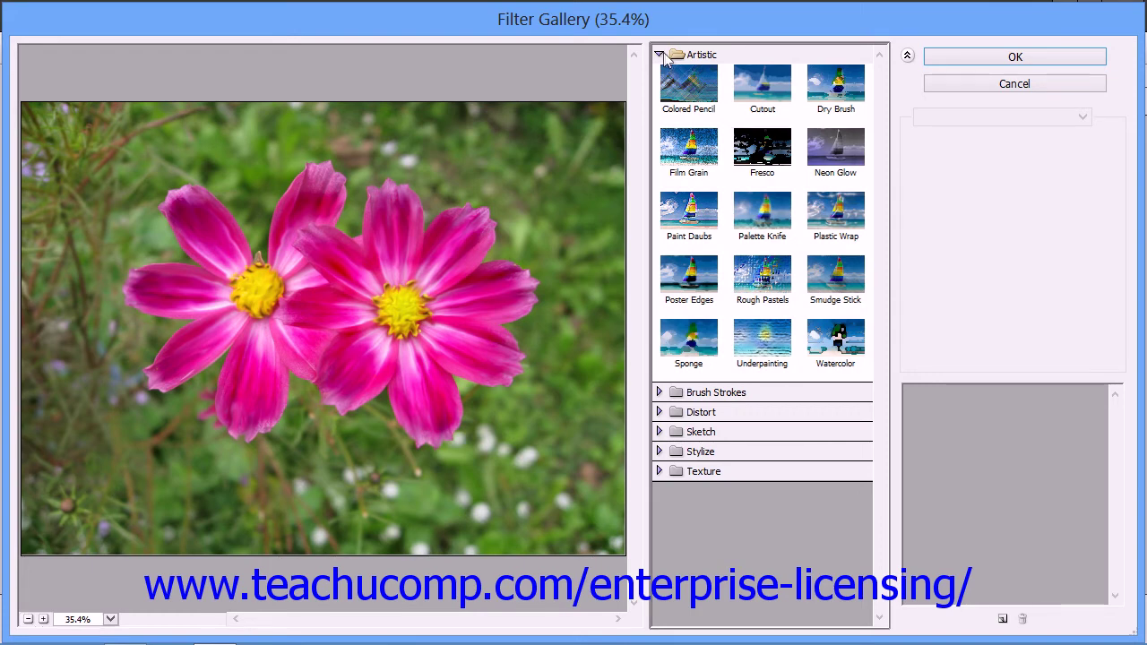
- Preview the Colored Pencil filter on the photo with a Pencil Width of 11
left_click(690, 93)
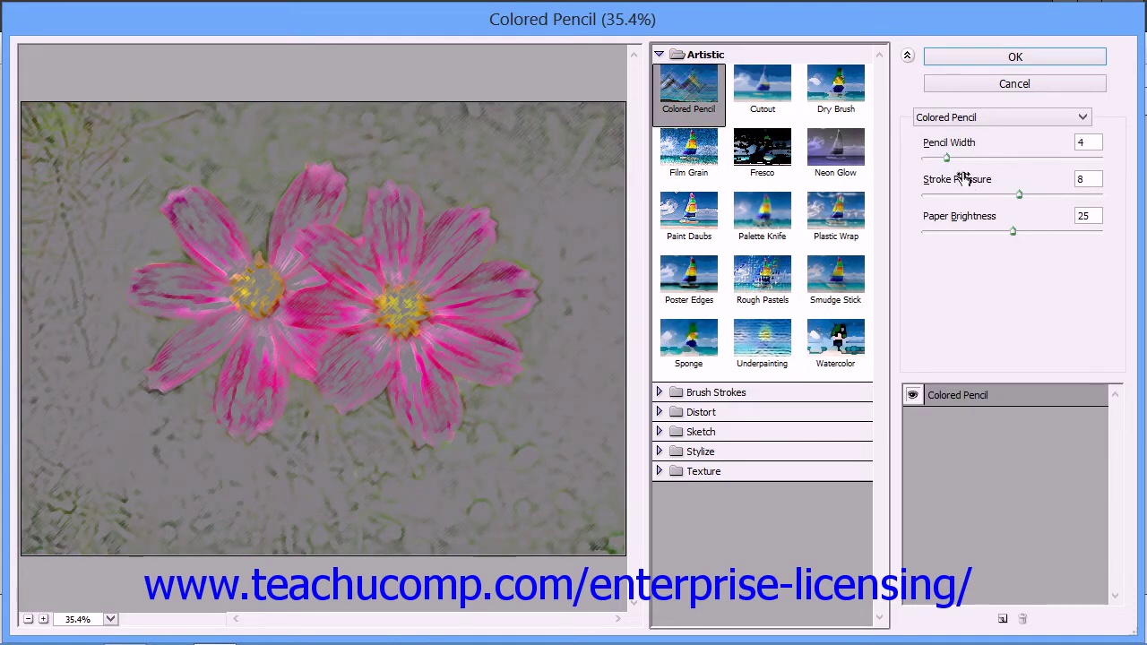
left_click_drag(946, 159, 978, 160)
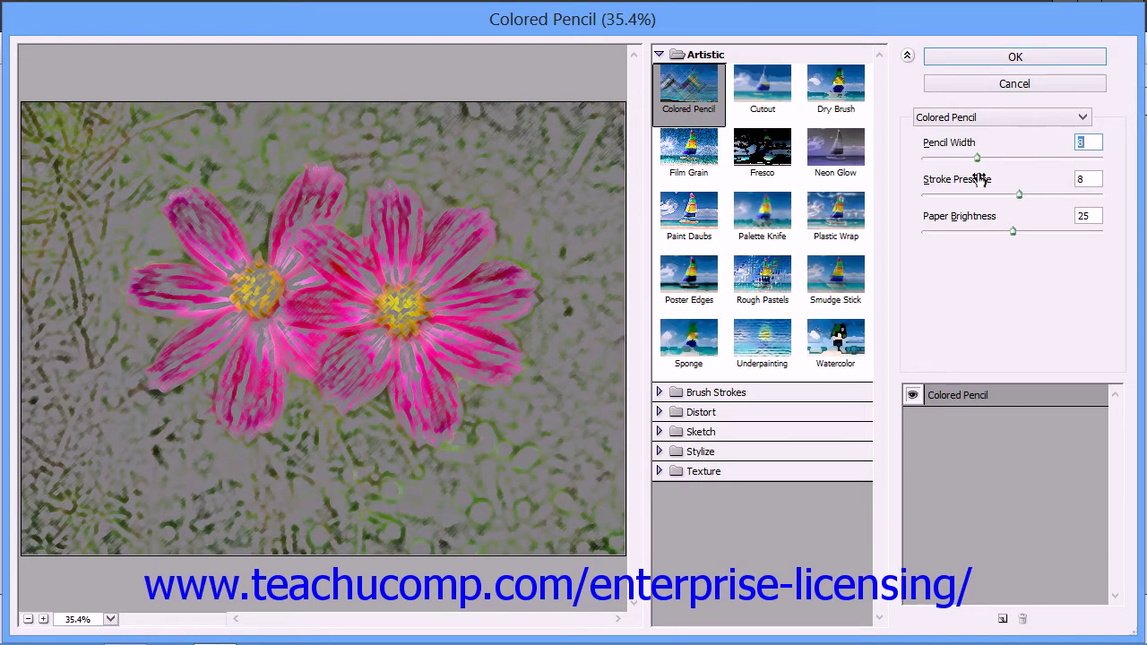
left_click_drag(979, 161, 1005, 159)
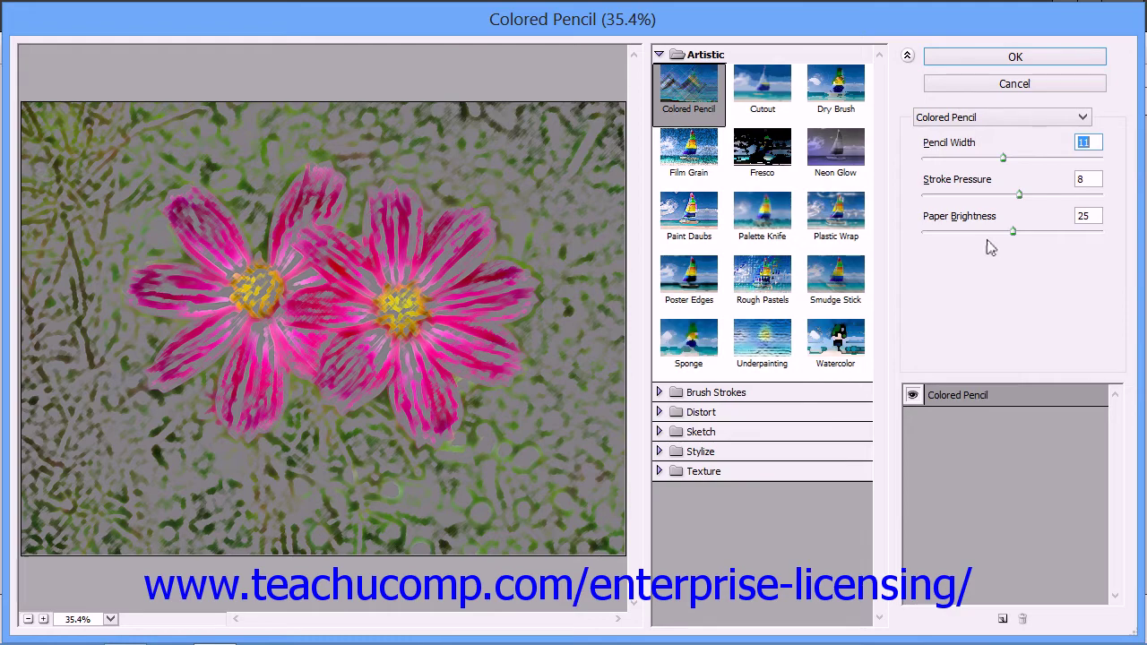
- Switch the gallery effect to Fresco and set its Brush Size to 3
left_click(1083, 120)
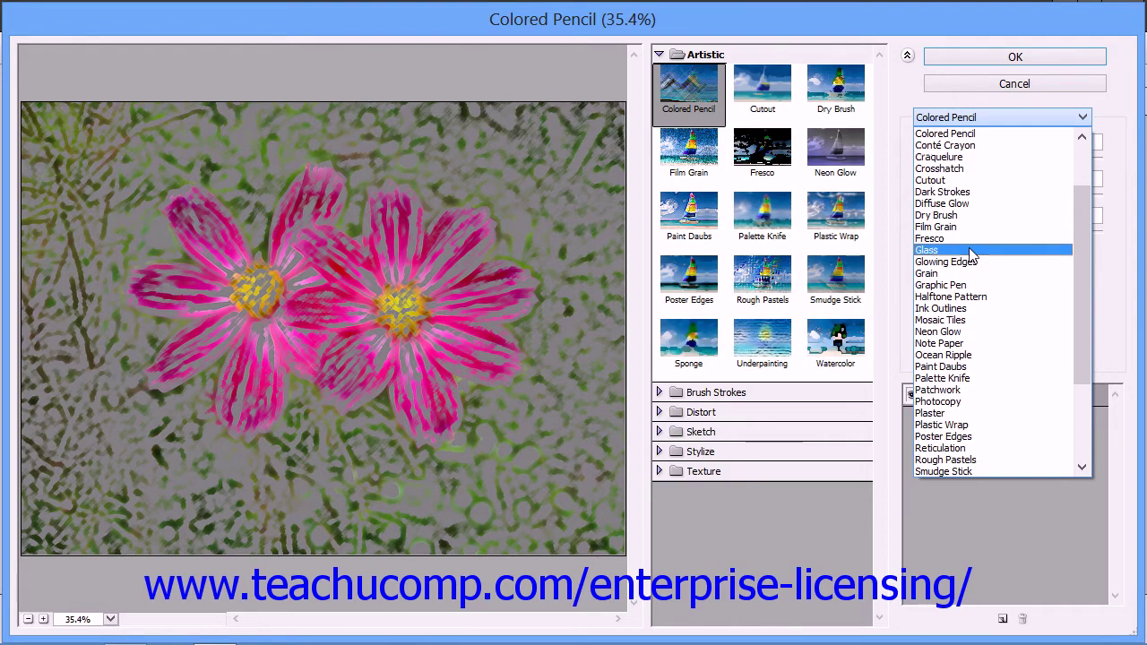
left_click(1025, 248)
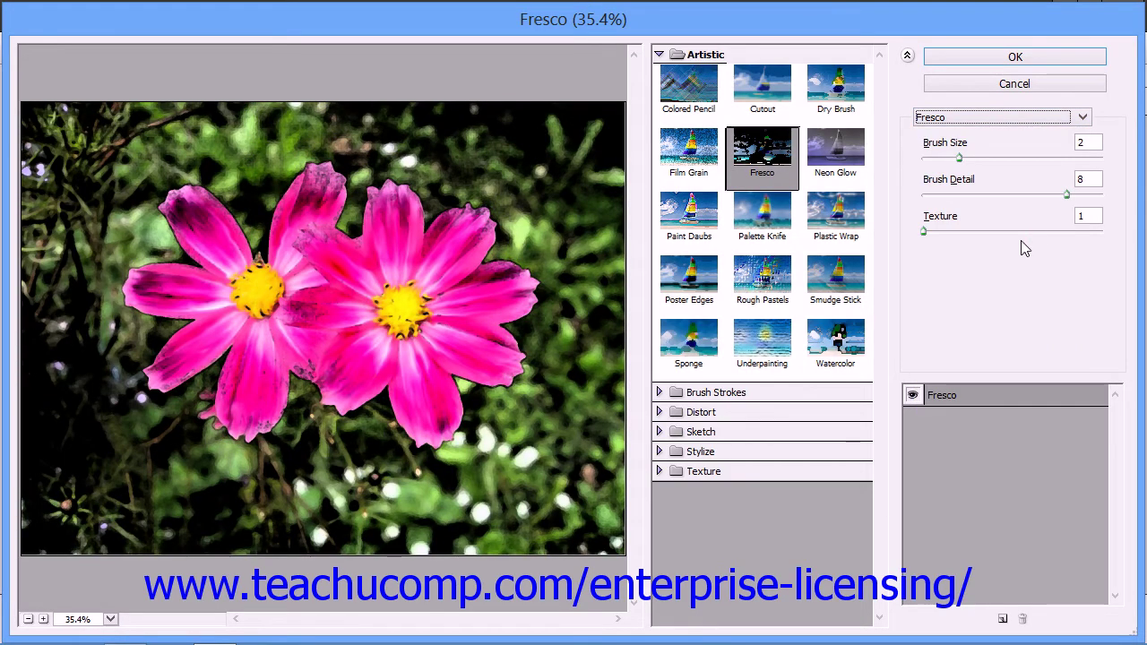
left_click_drag(959, 159, 971, 160)
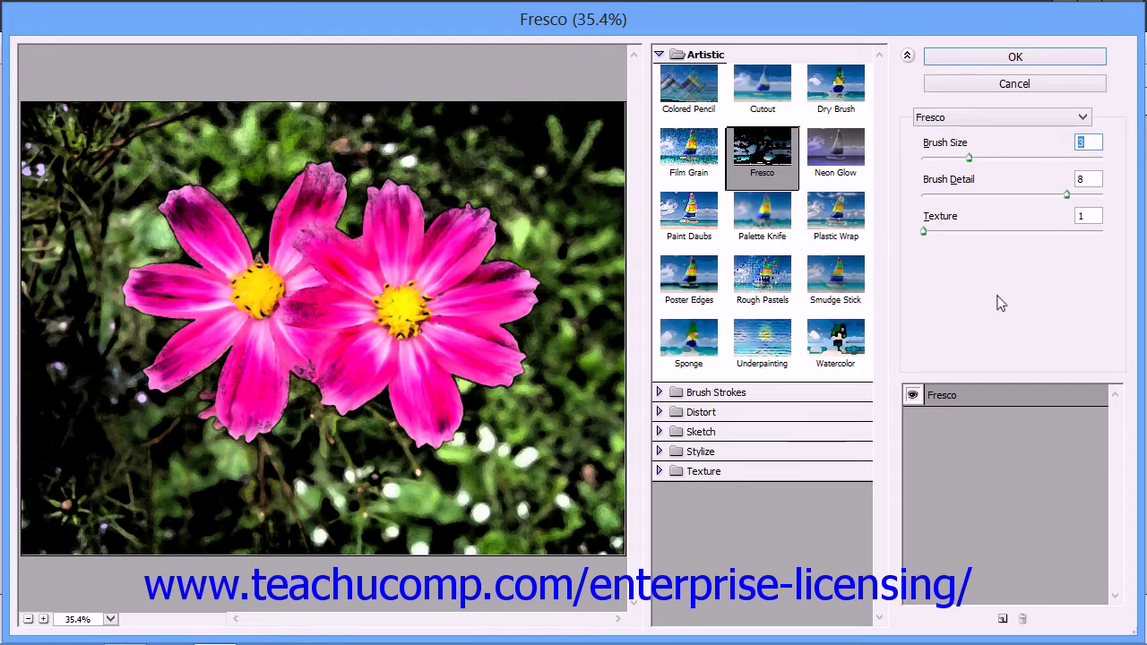
left_click(988, 401)
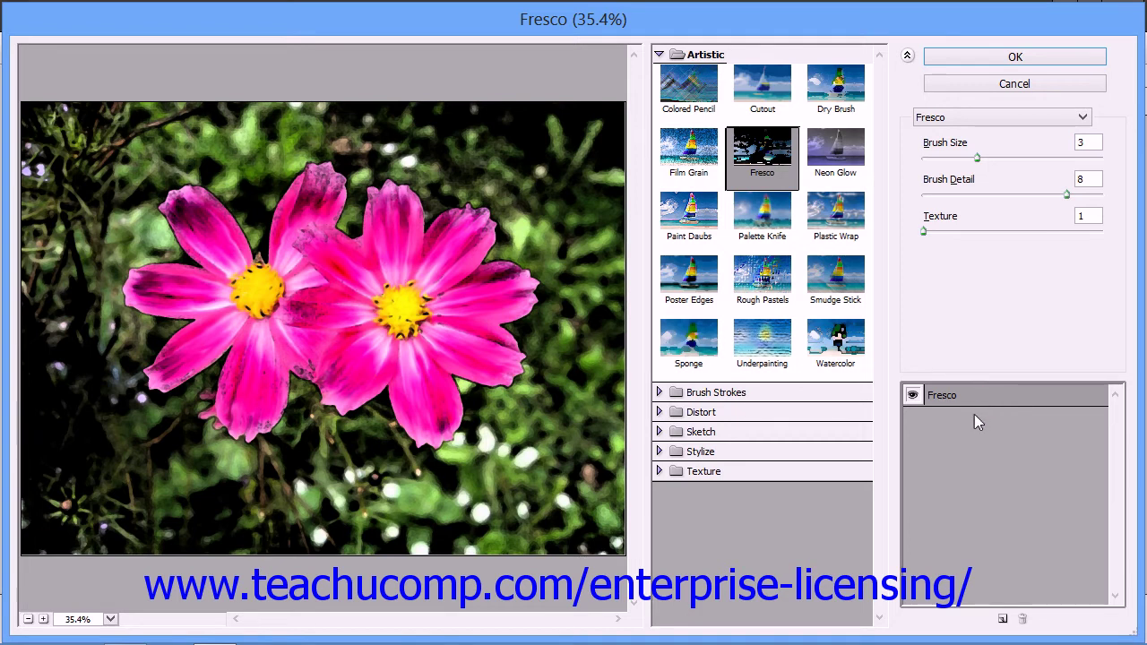
- Add a second effect layer above the Fresco layer and change it to Smudge Stick
left_click(1002, 622)
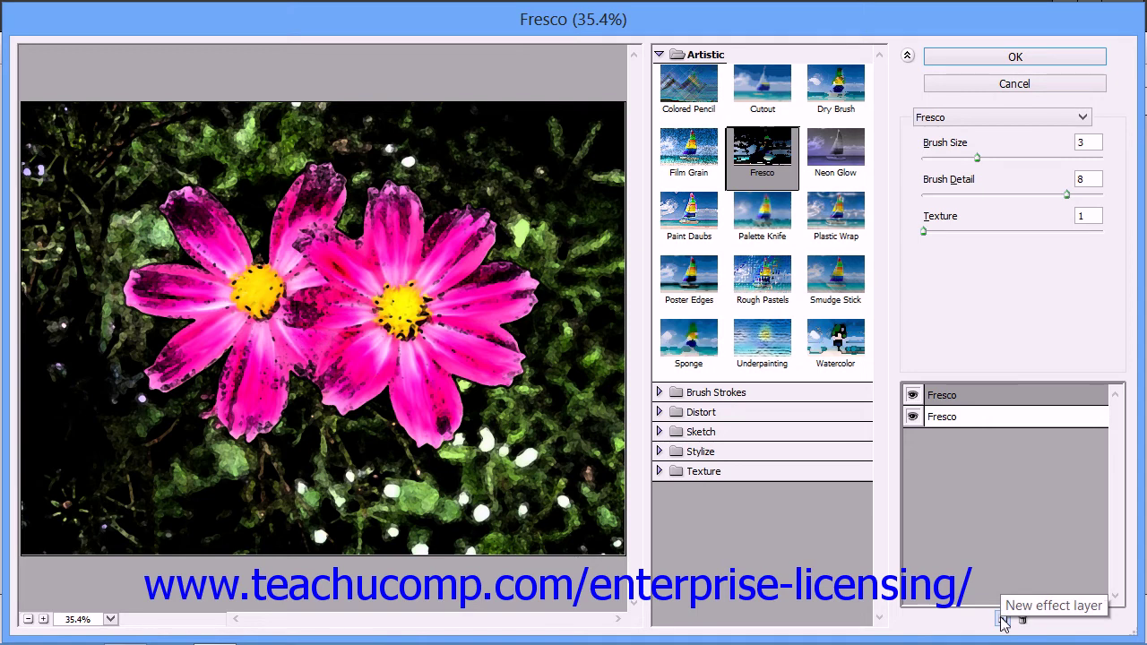
left_click(967, 395)
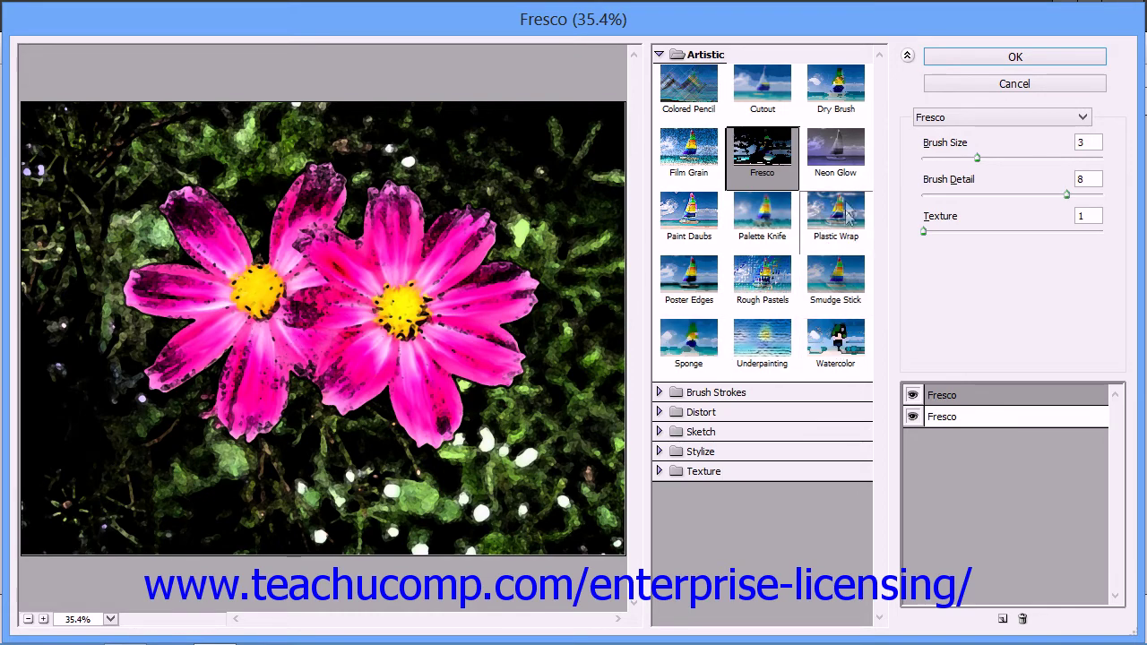
left_click(840, 296)
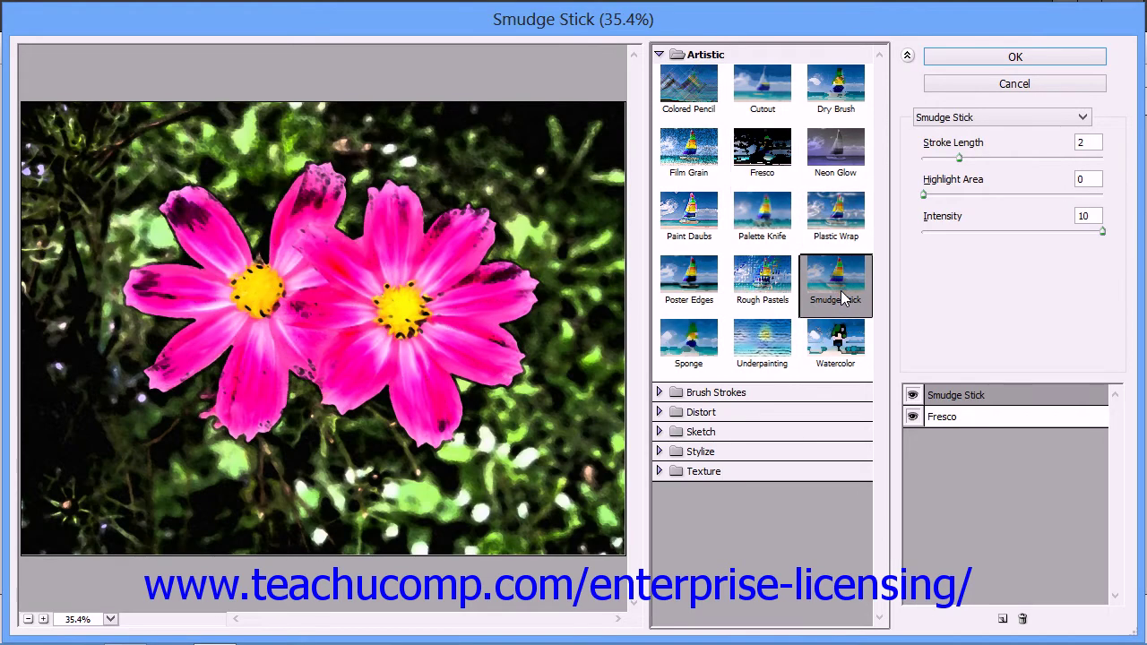
- Try changing the stacking order of the Fresco and Smudge Stick effect layers
left_click(949, 399)
mouse_move(952, 427)
left_mouse_down()
mouse_move(947, 396)
mouse_move(953, 416)
mouse_move(961, 397)
left_mouse_up()
left_click(955, 419)
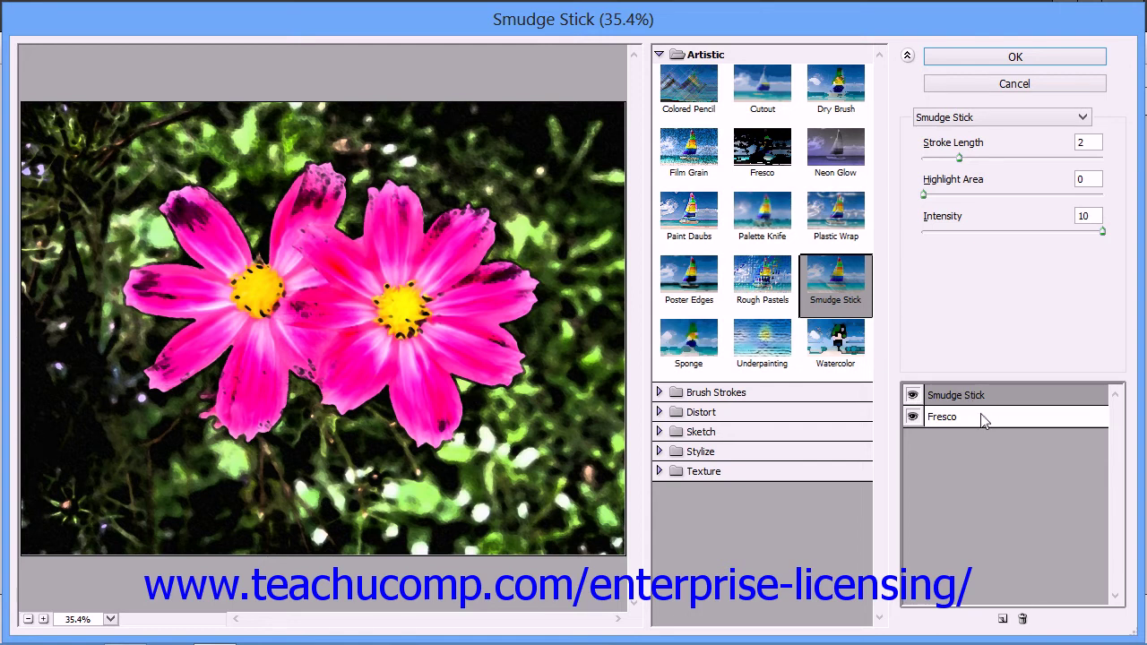
- Delete the Fresco effect layer and apply the remaining Smudge Stick effect to the photo
left_click(977, 423)
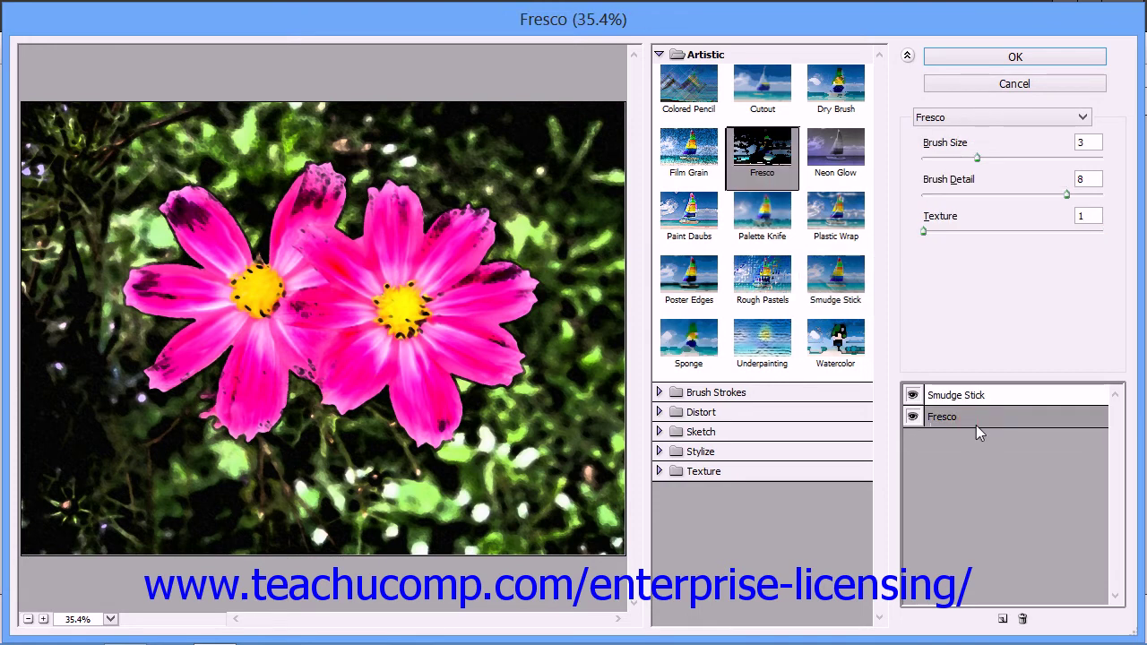
left_click(1024, 619)
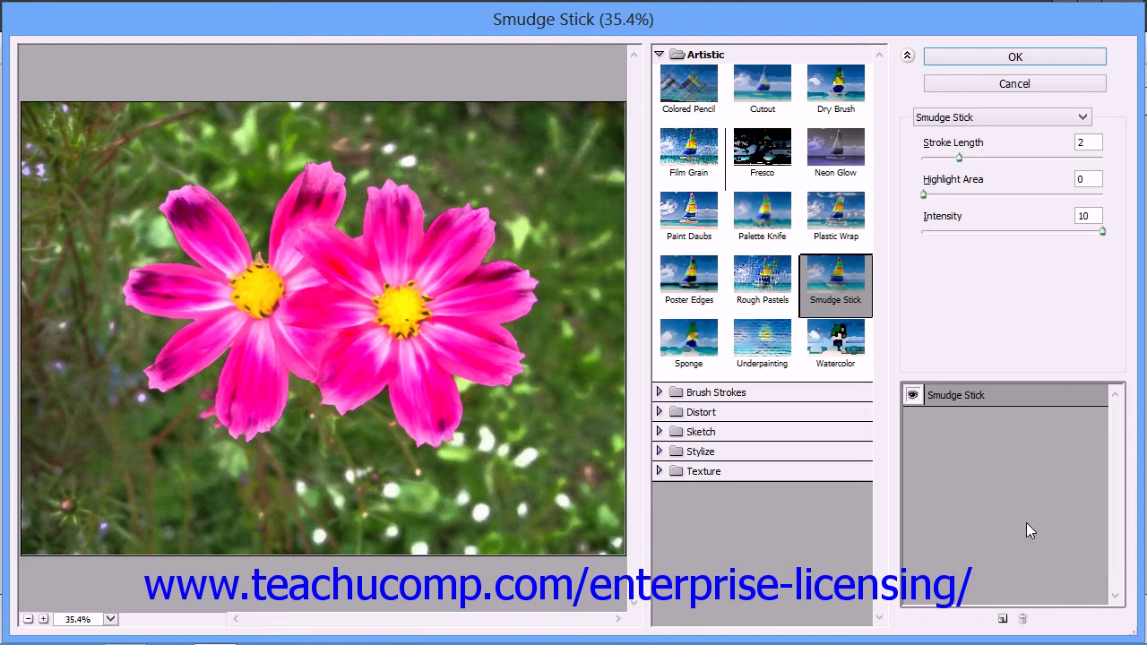
left_click(1040, 58)
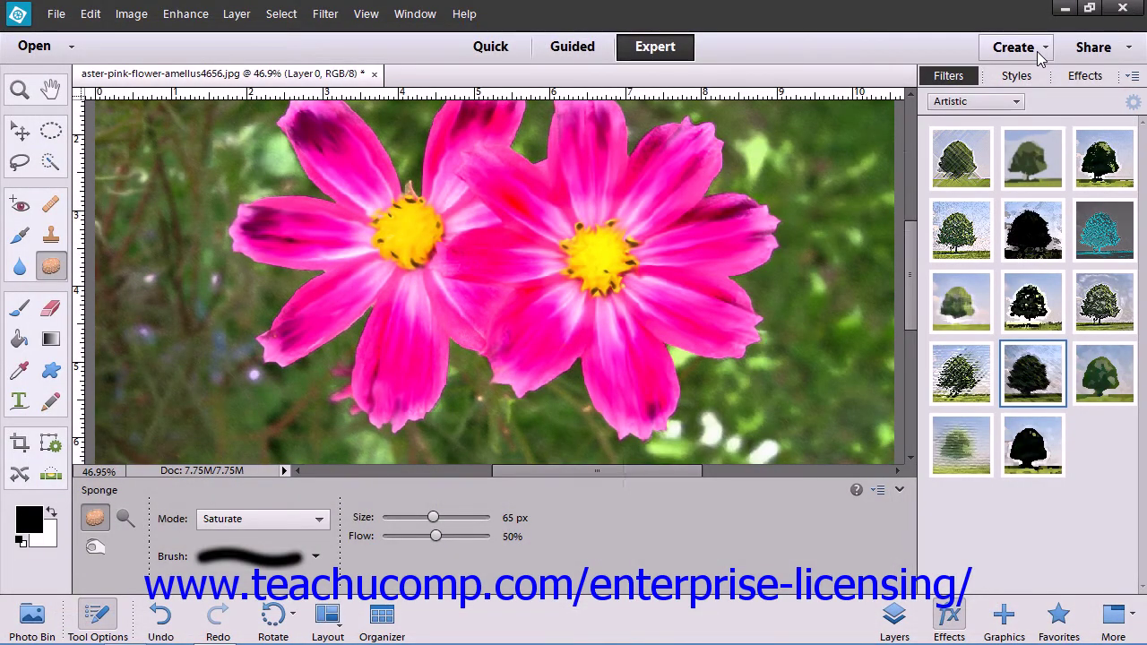